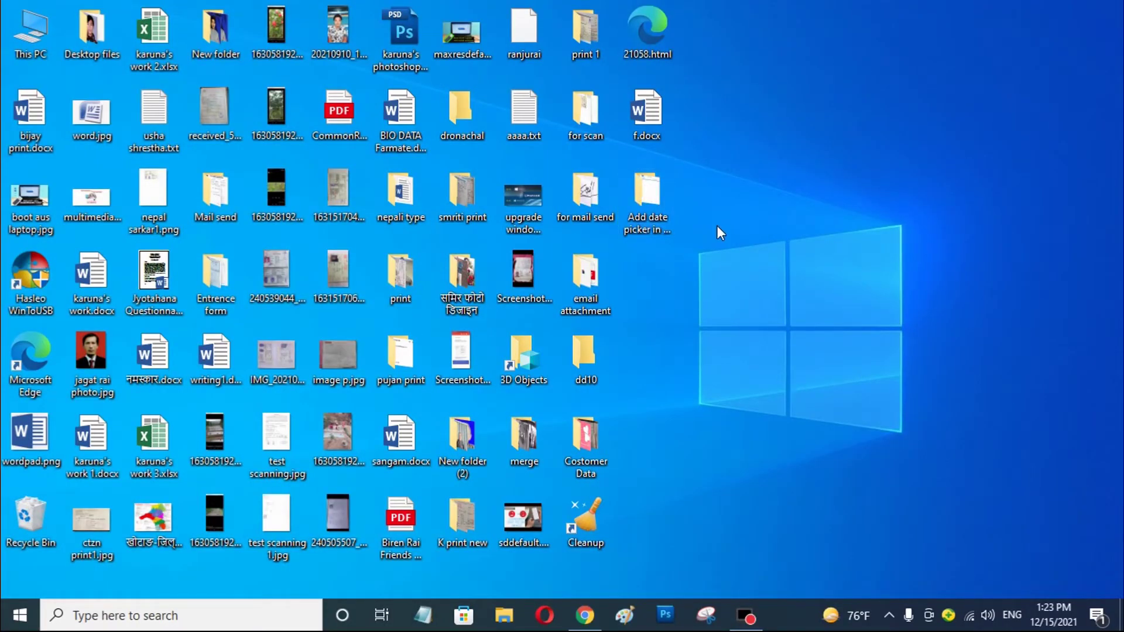
# - Open the 'Add date picker in ms word' folder and show its files as large icons
pyautogui.press('Return')
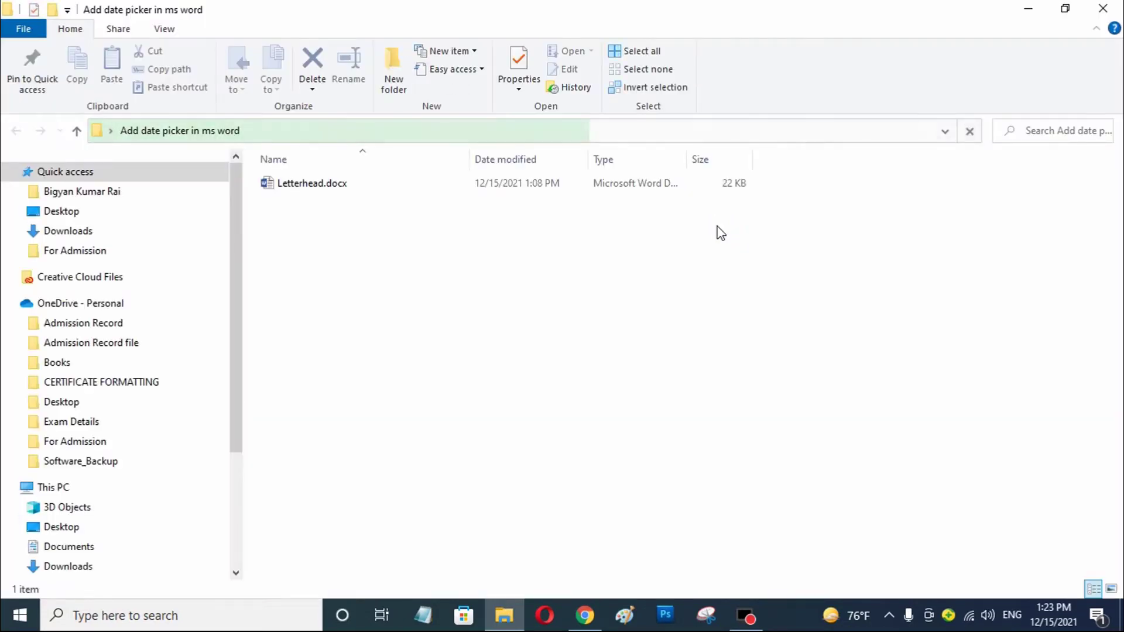
pyautogui.doubleClick(284, 183)
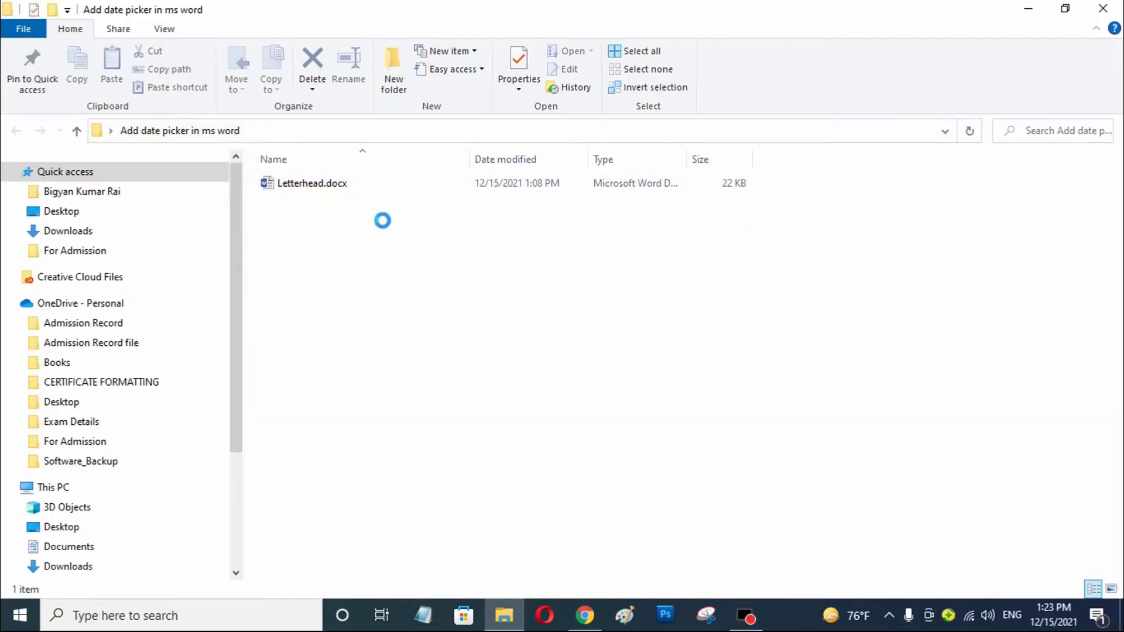
pyautogui.rightClick(300, 199)
pyautogui.moveTo(447, 217)
pyautogui.click(515, 228)
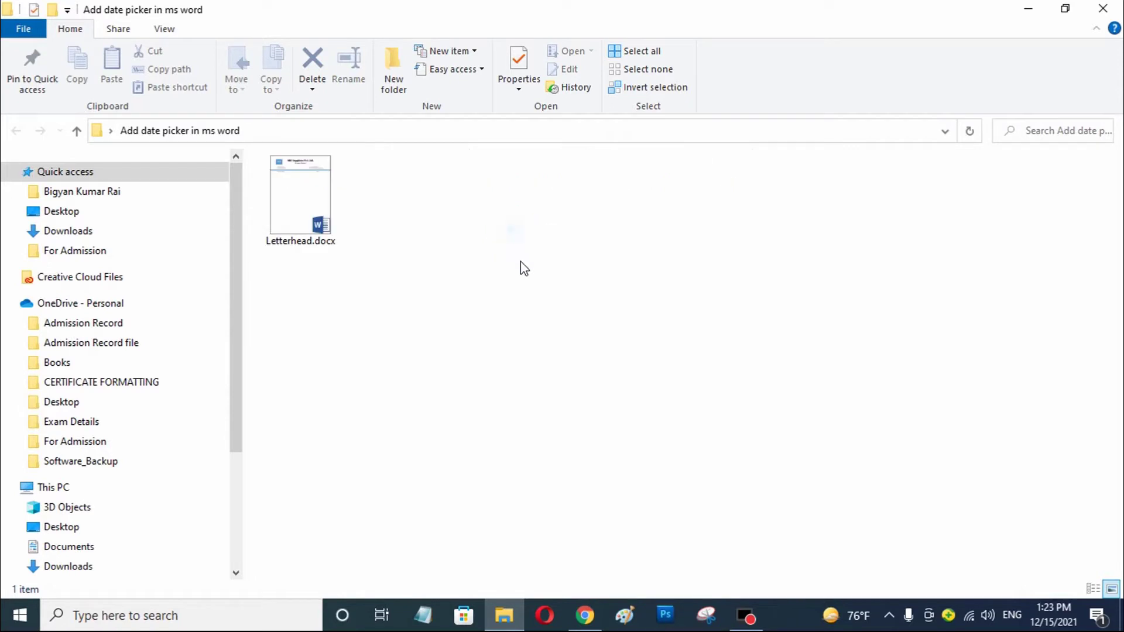
# - Switch the folder view to Extra large icons
pyautogui.rightClick(433, 221)
pyautogui.click(575, 225)
pyautogui.click(679, 233)
pyautogui.click(646, 339)
# - Open Letterhead.docx from the folder in Word
pyautogui.doubleClick(386, 278)
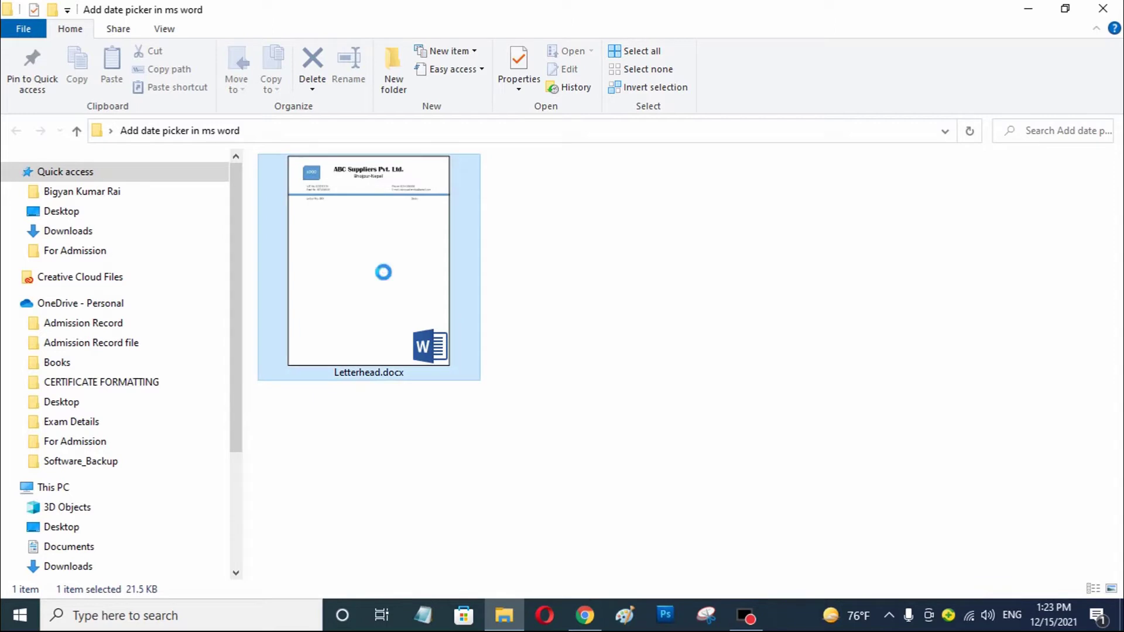
pyautogui.click(383, 272)
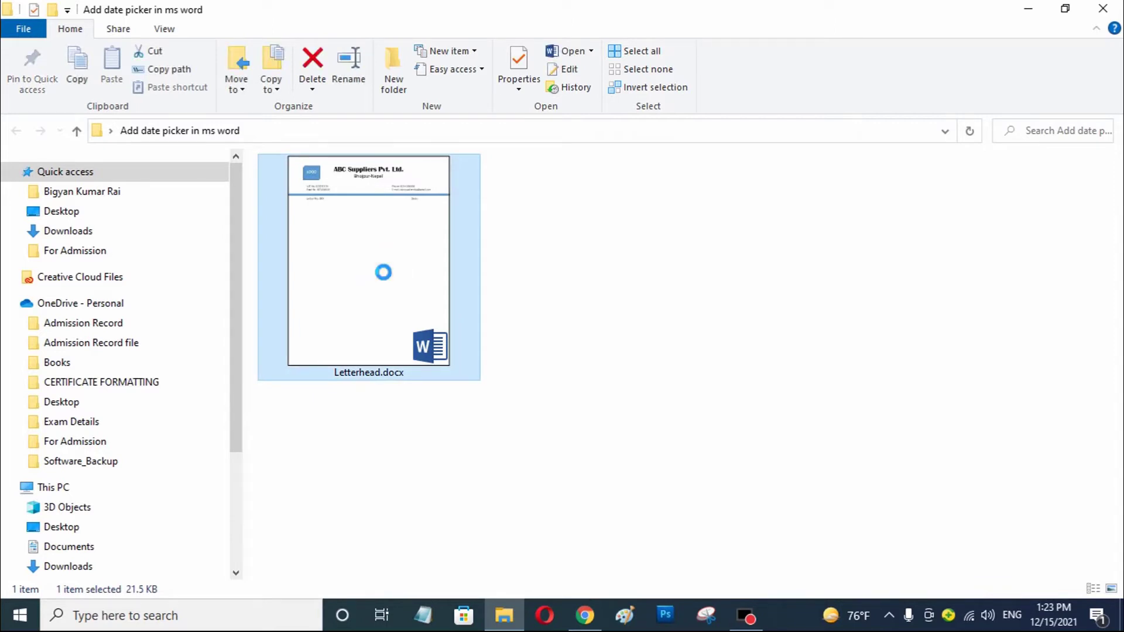
pyautogui.rightClick(385, 275)
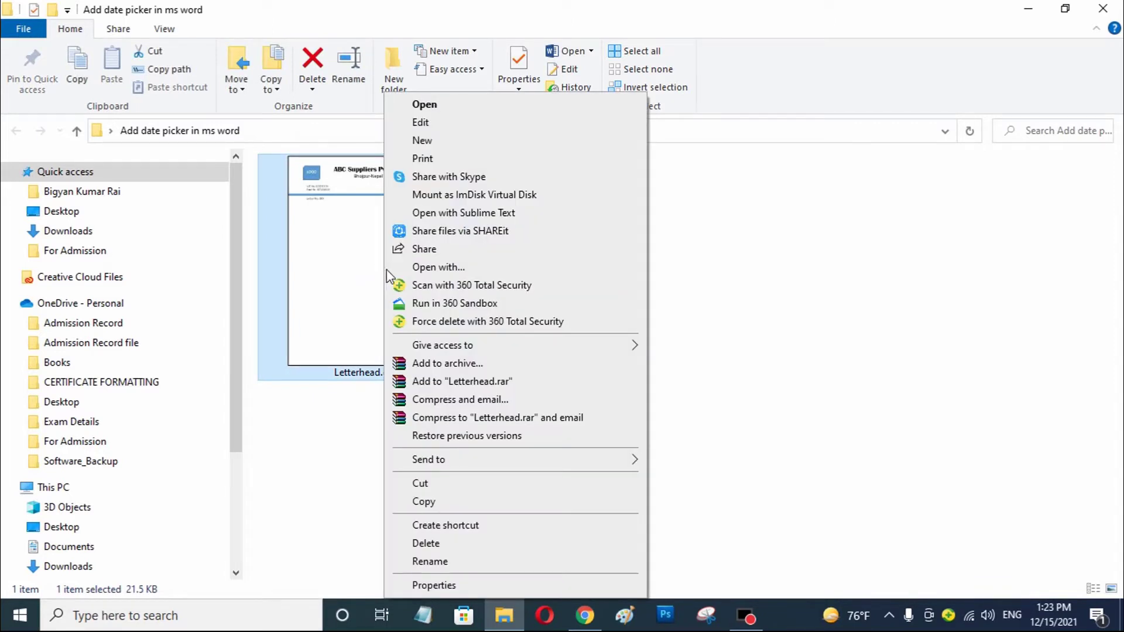
pyautogui.click(649, 330)
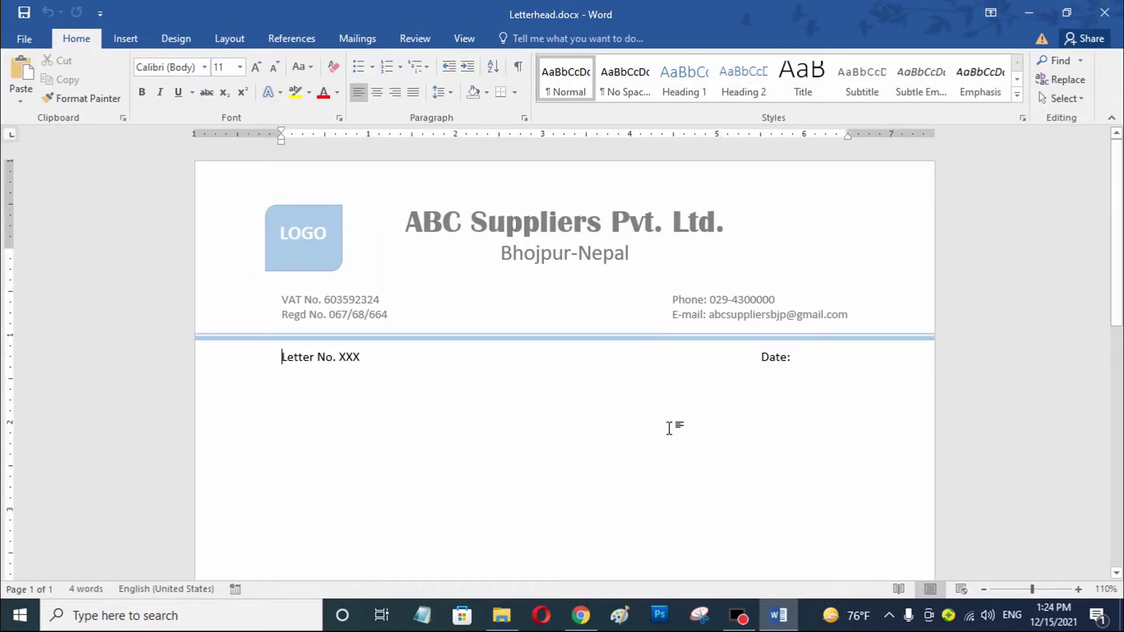
# - Delete the spacing after 'Date:' to shift the label left and leave room for the date
pyautogui.click(853, 363)
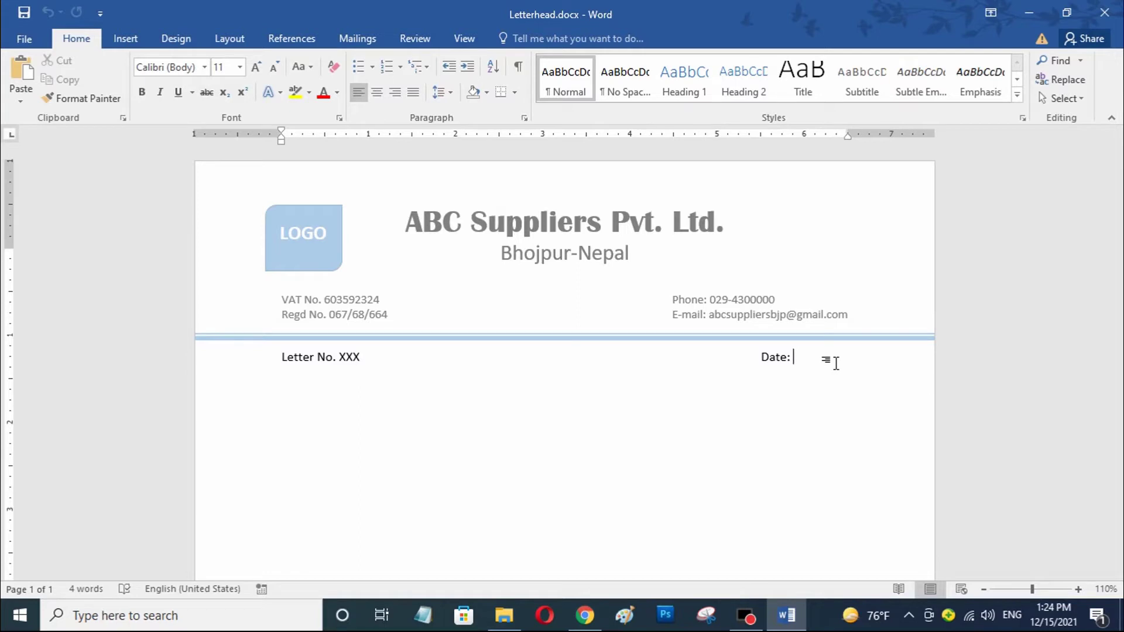
pyautogui.moveTo(1054, 625)
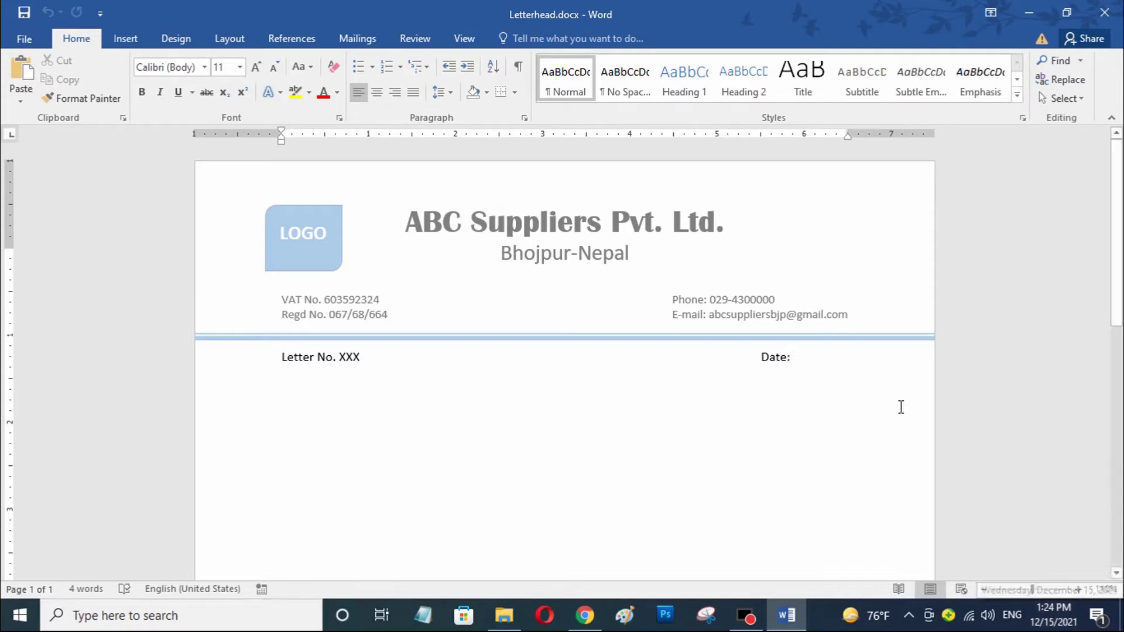
pyautogui.click(802, 357)
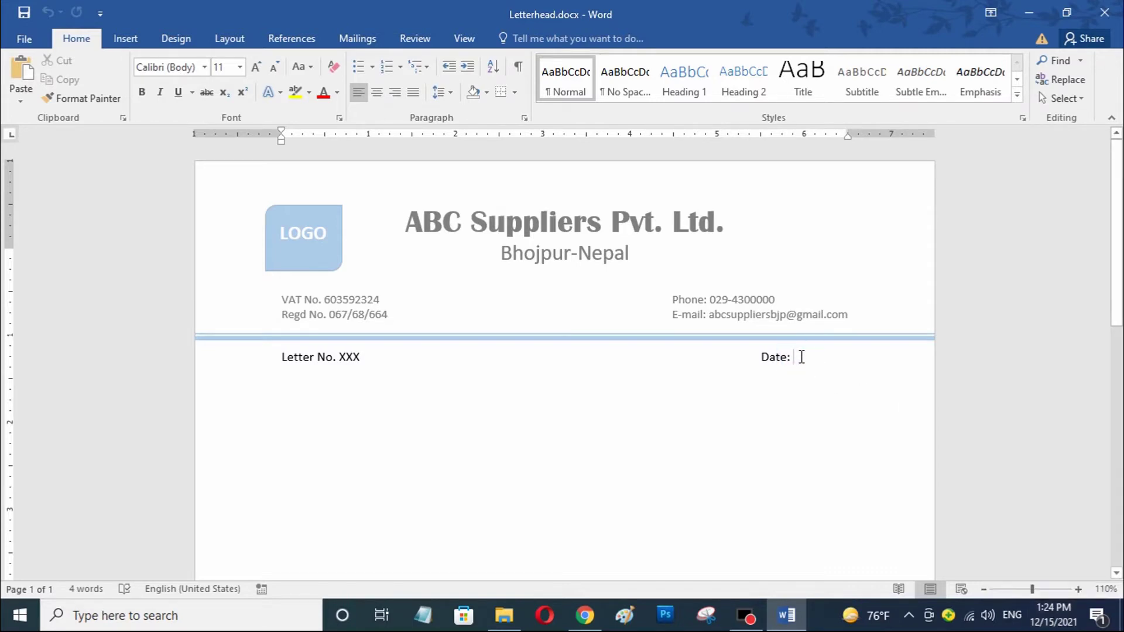
pyautogui.press('BackSpace')
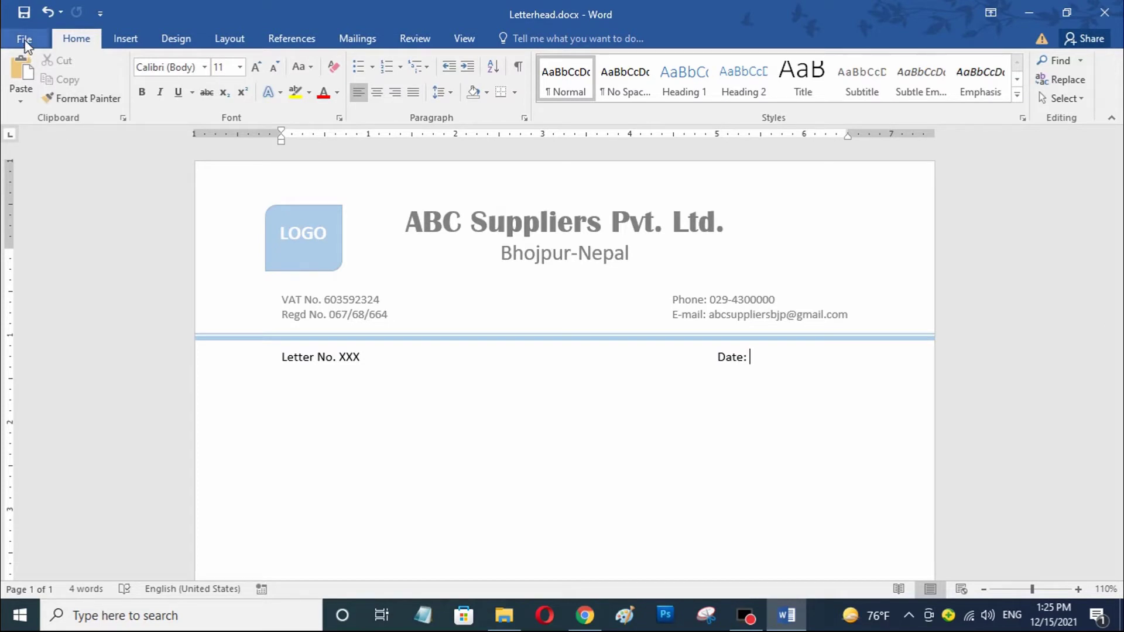
pyautogui.click(25, 43)
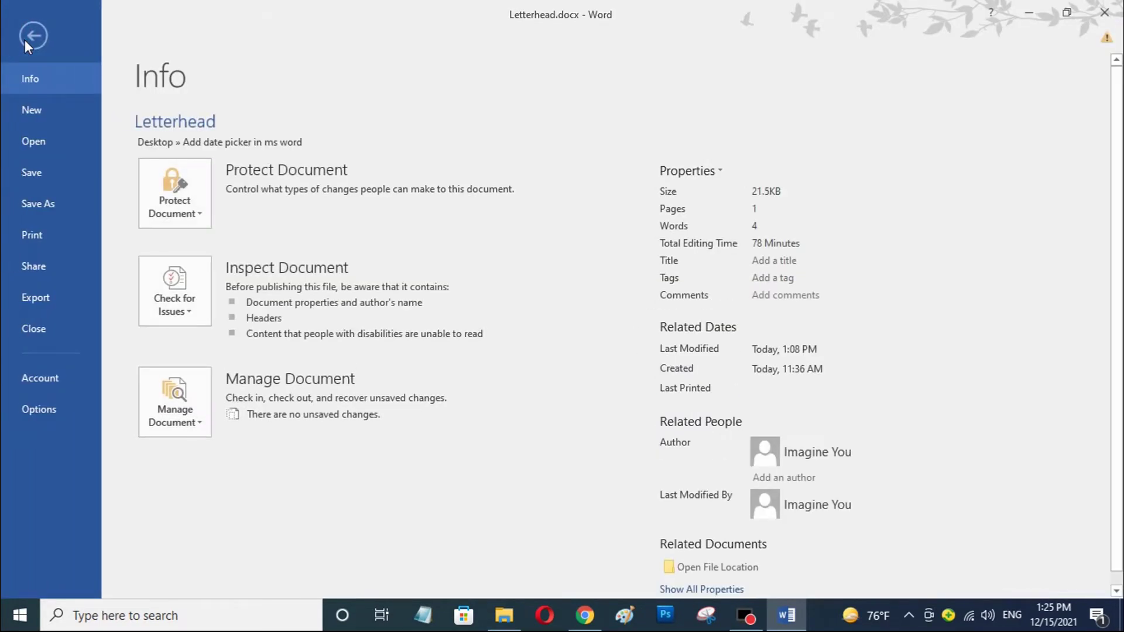
# - Tick Developer under Main Tabs in Word Options > Customize Ribbon and confirm
pyautogui.click(68, 410)
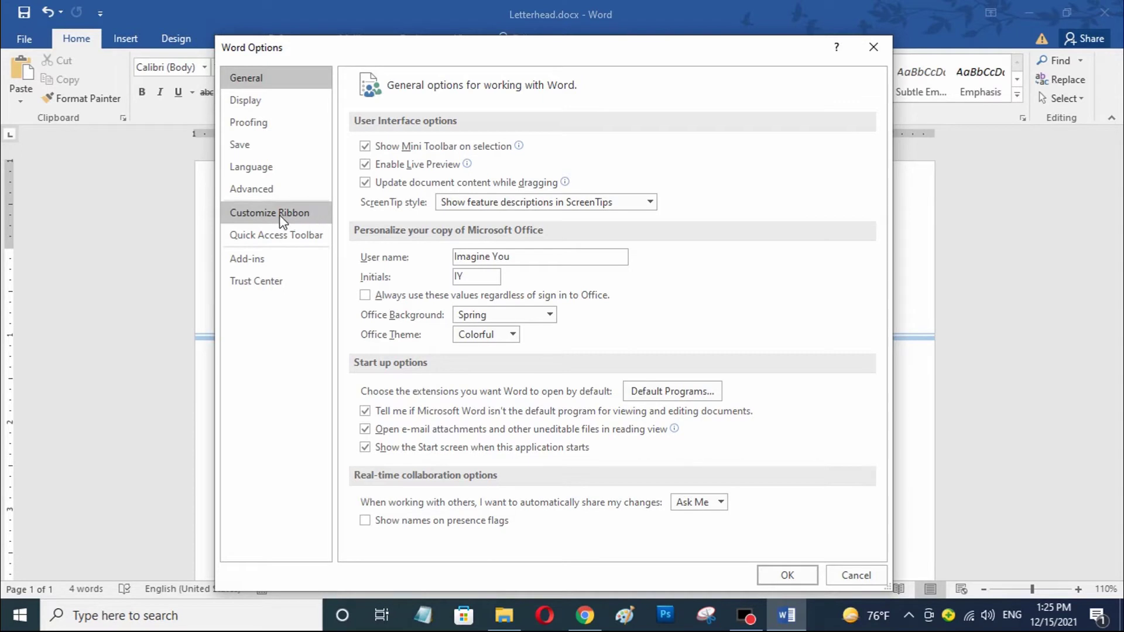
pyautogui.click(317, 218)
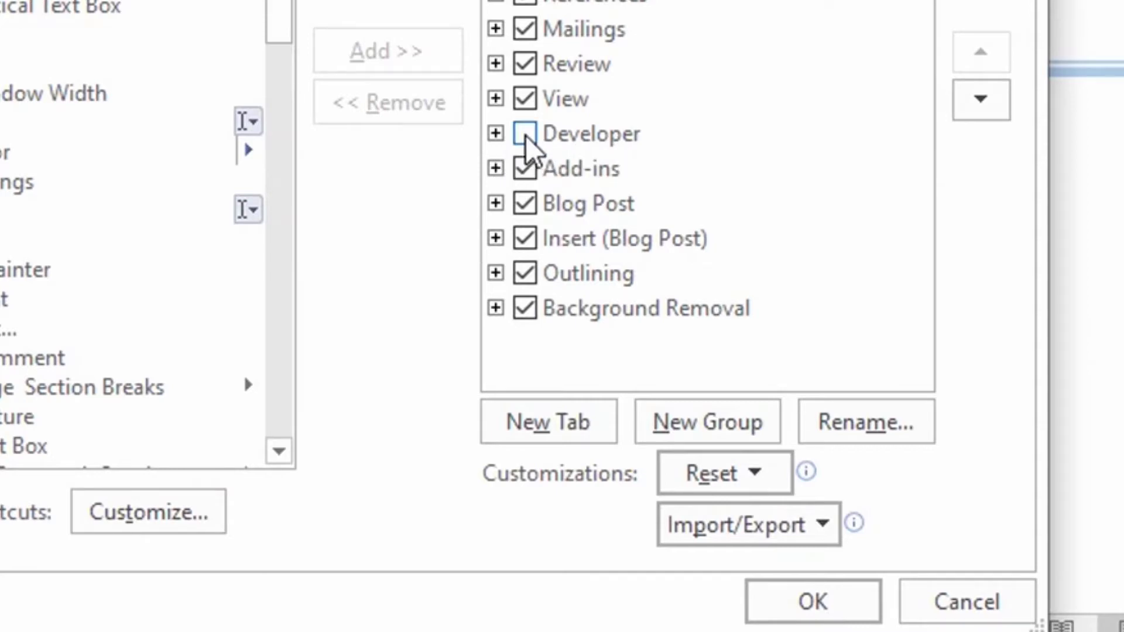
pyautogui.click(525, 134)
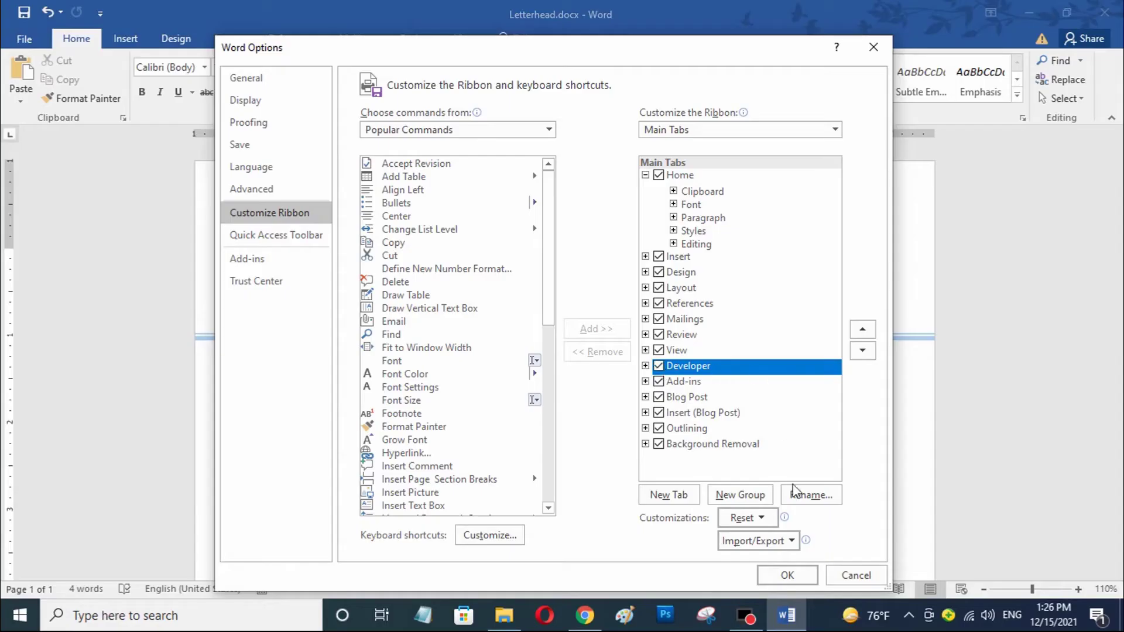
pyautogui.click(811, 578)
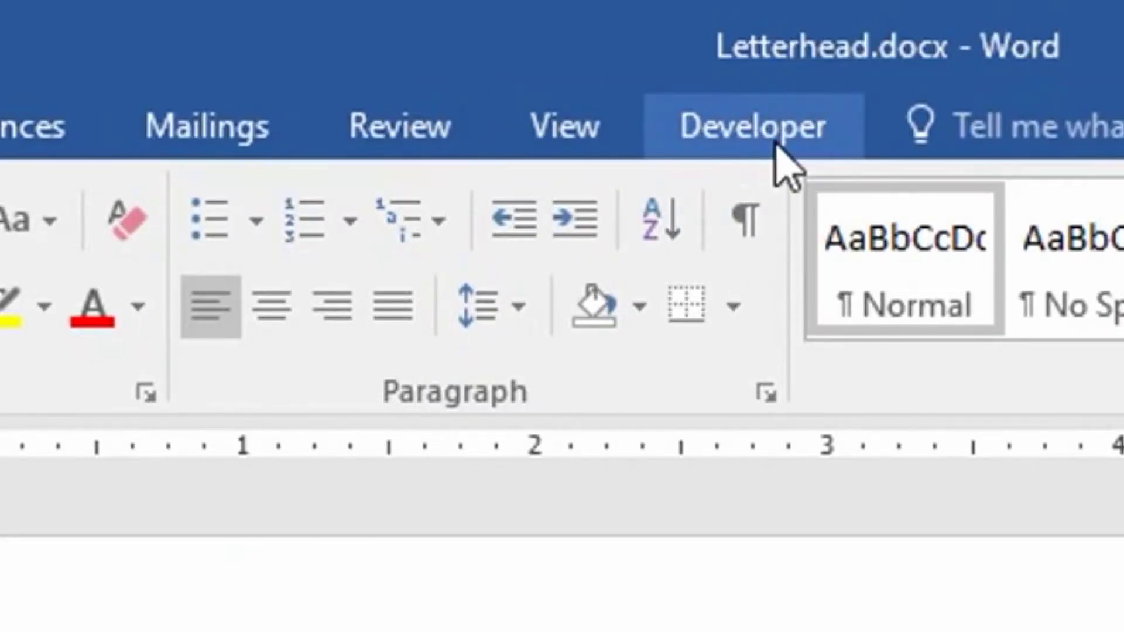
# - Insert a Date Picker Content Control after 'Date:' from the Developer tab and turn on Design Mode
pyautogui.click(838, 125)
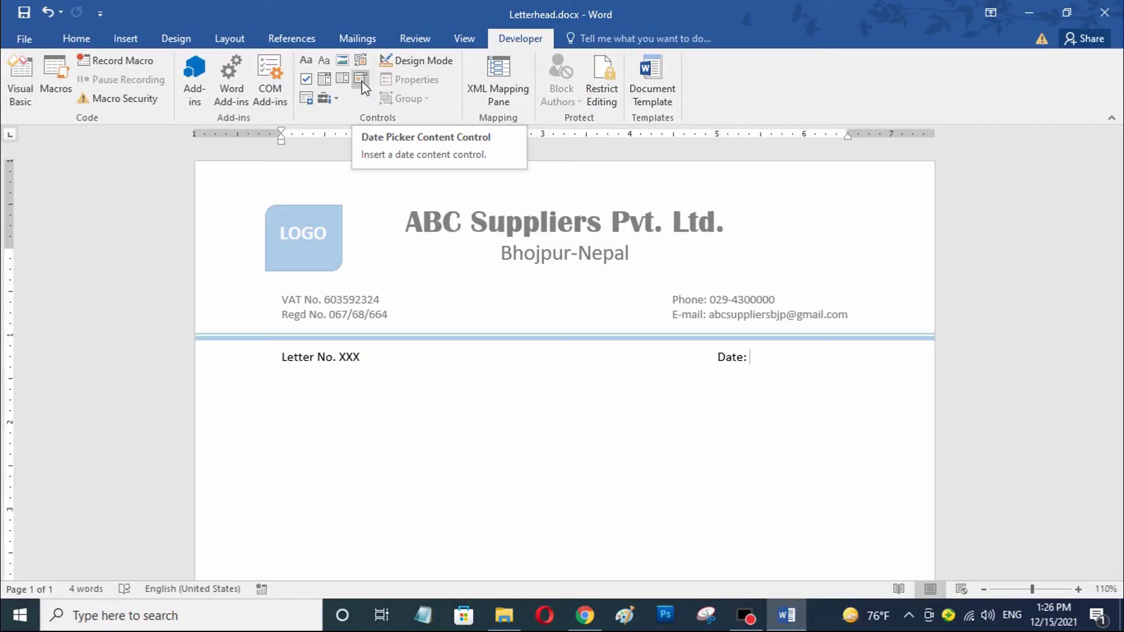
pyautogui.click(485, 246)
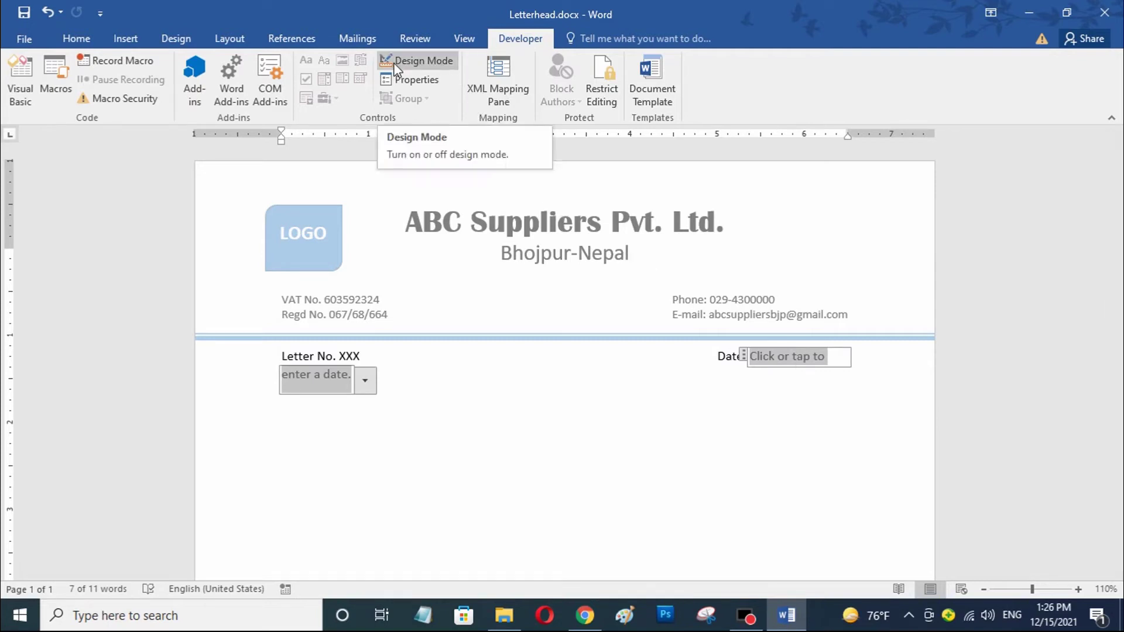
pyautogui.click(455, 61)
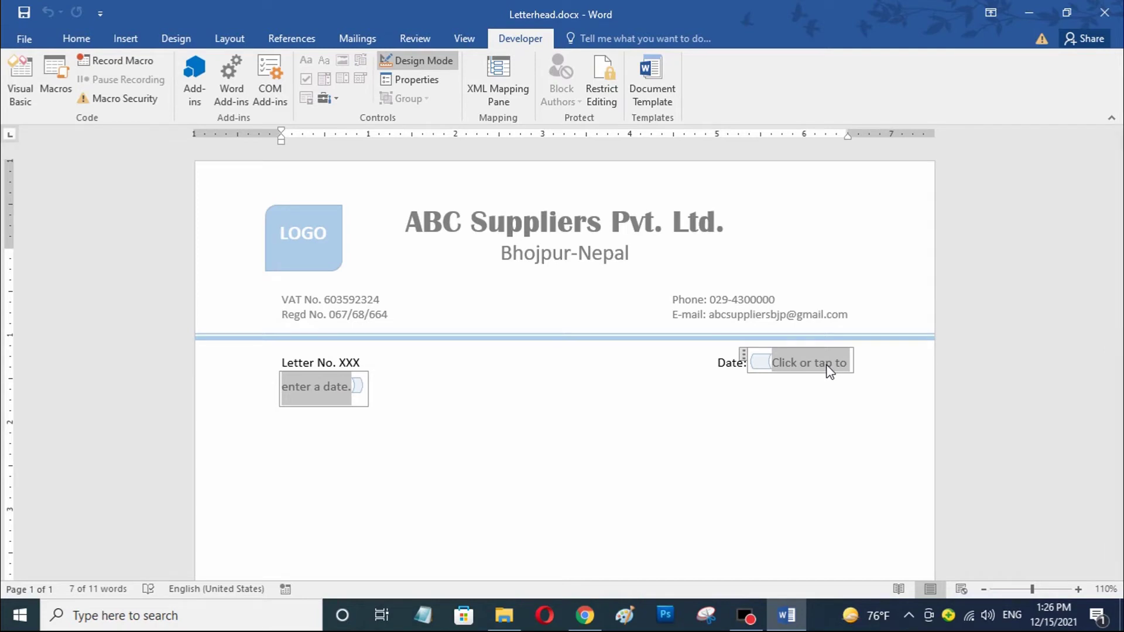
# - Replace 'Click or tap to enter a date.' with the placeholder 'Choose Date'
pyautogui.press('BackSpace')
pyautogui.write('Cho')
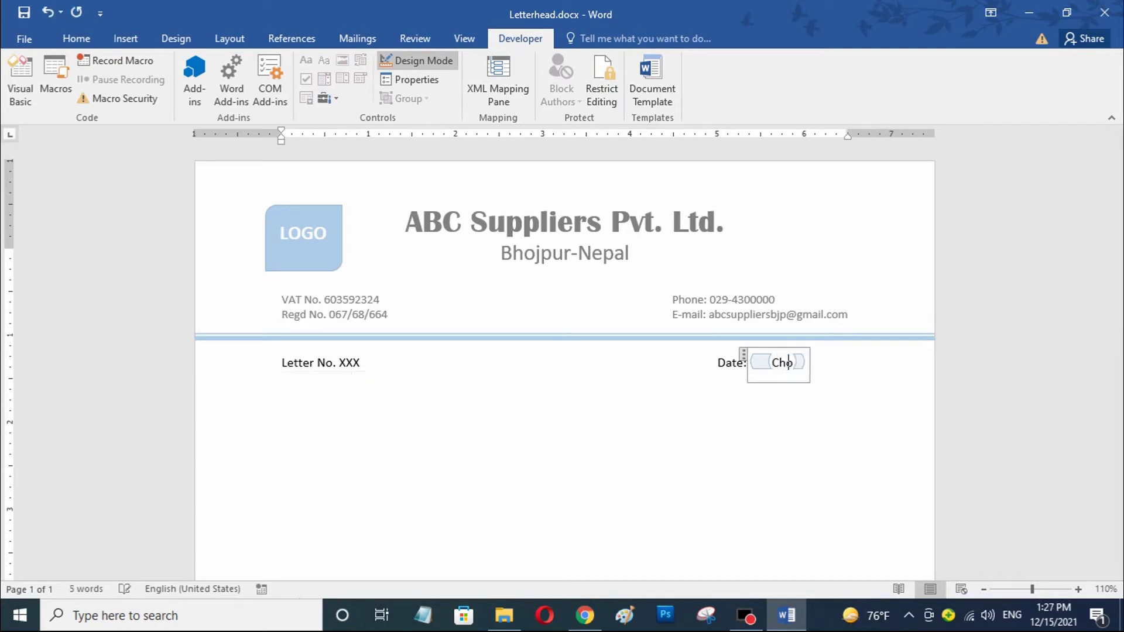
pyautogui.write('ose Date')
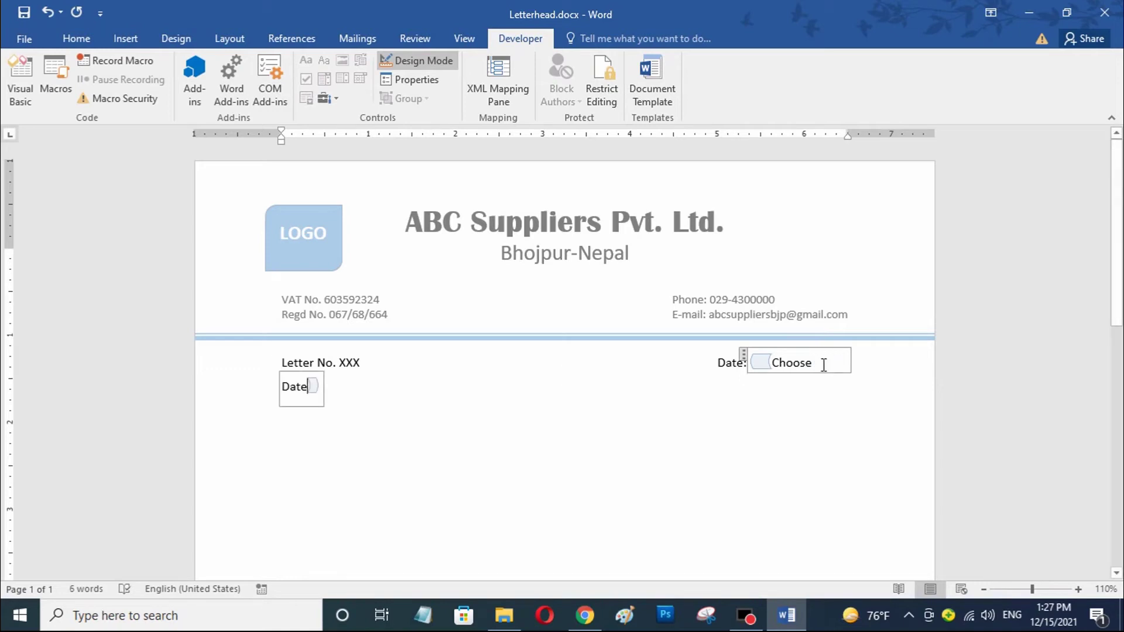
# - Shrink the 'Choose Date' placeholder to size 9, colour it dark grey, and exit Design Mode
pyautogui.click(764, 364)
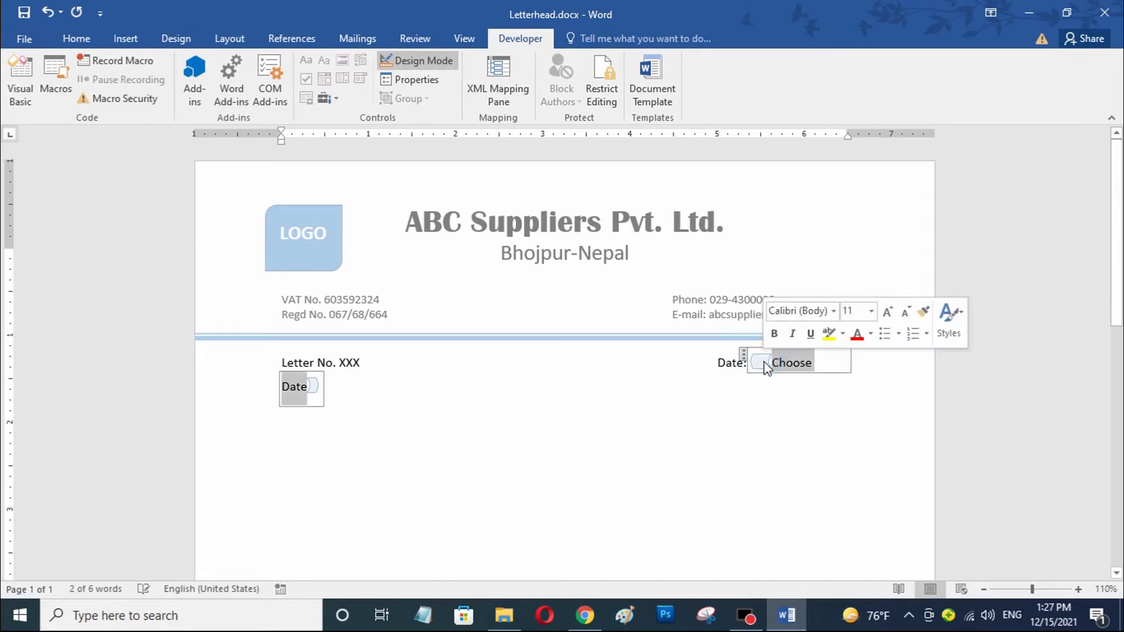
pyautogui.click(905, 313)
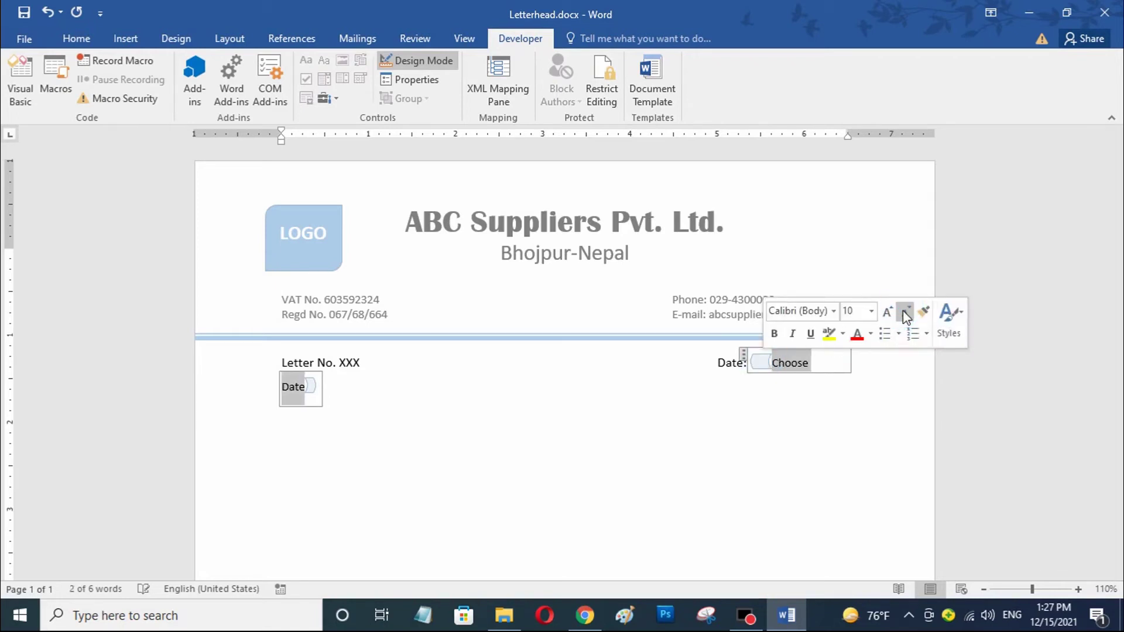
pyautogui.click(905, 314)
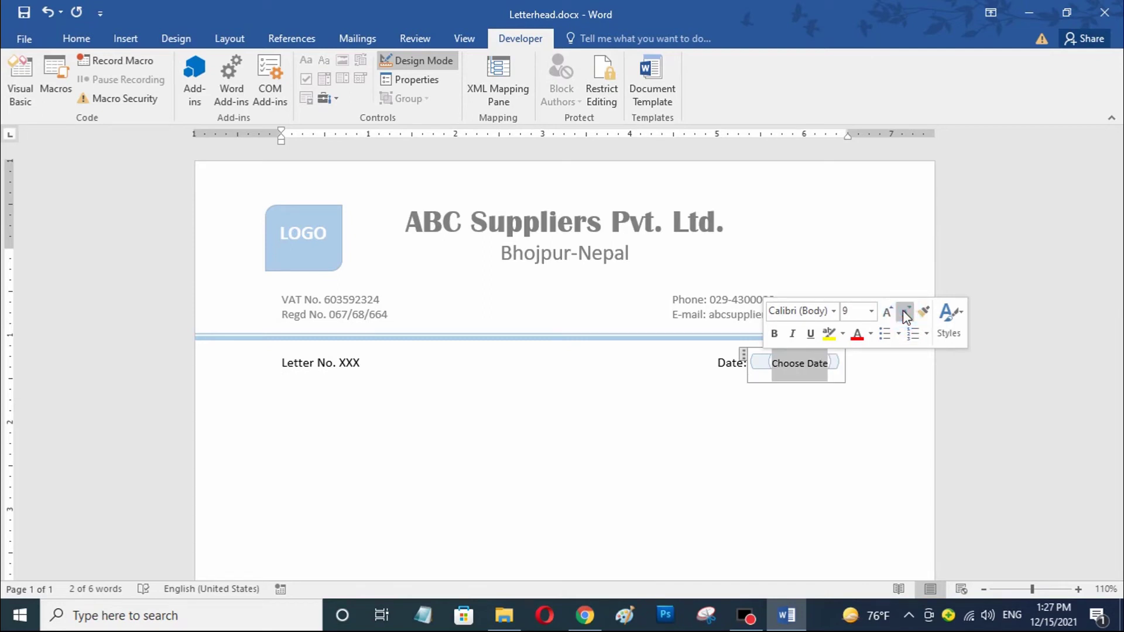
pyautogui.click(871, 340)
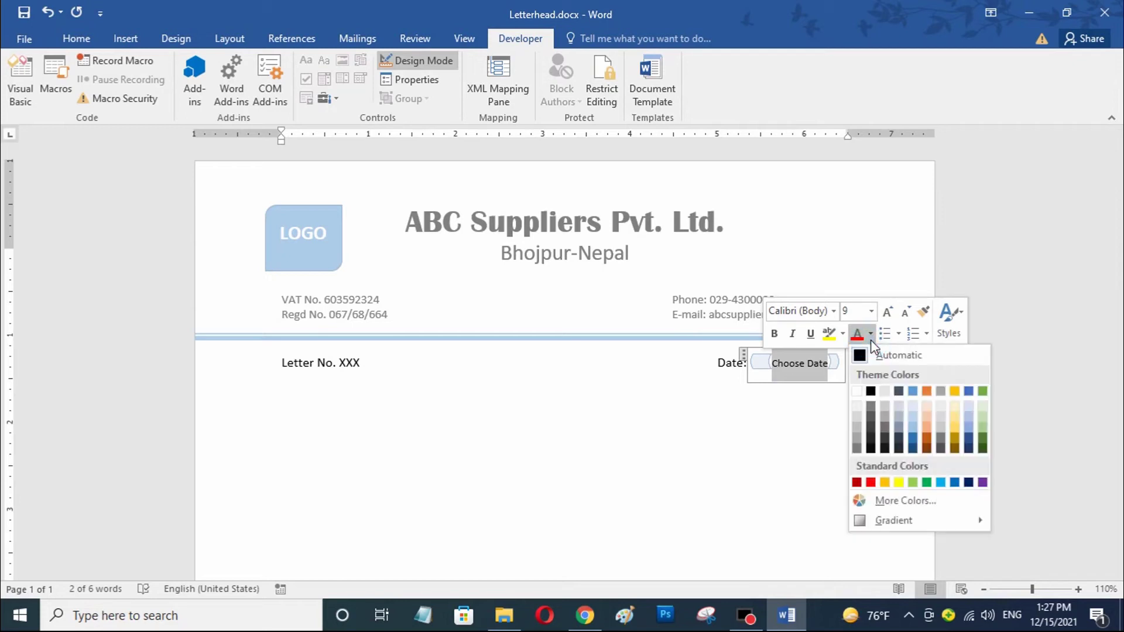
pyautogui.click(857, 448)
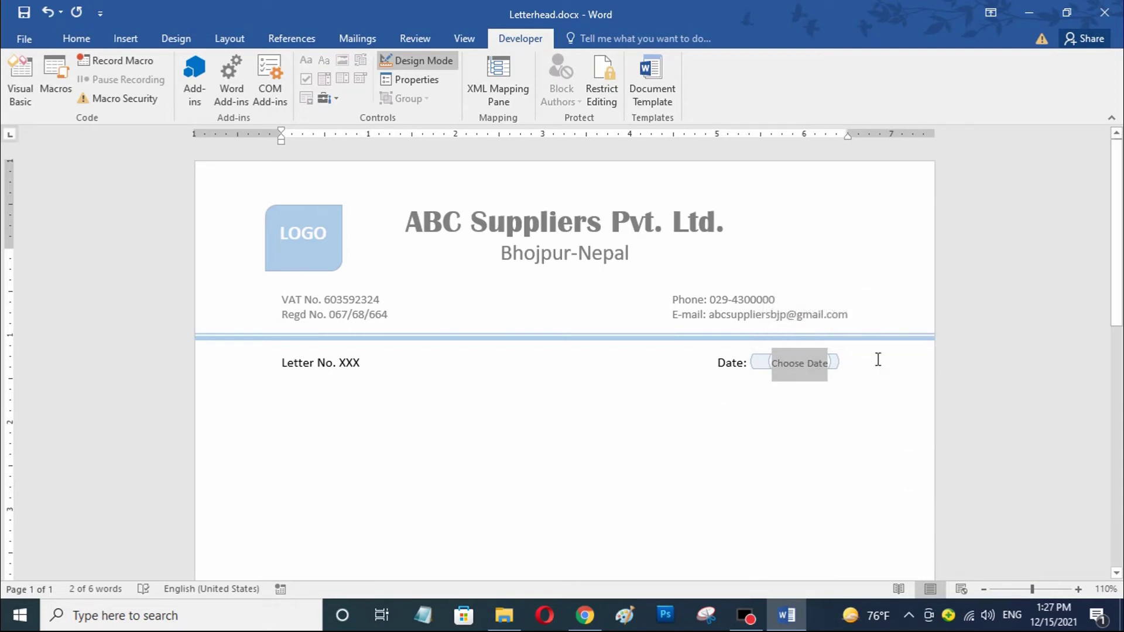
pyautogui.click(449, 65)
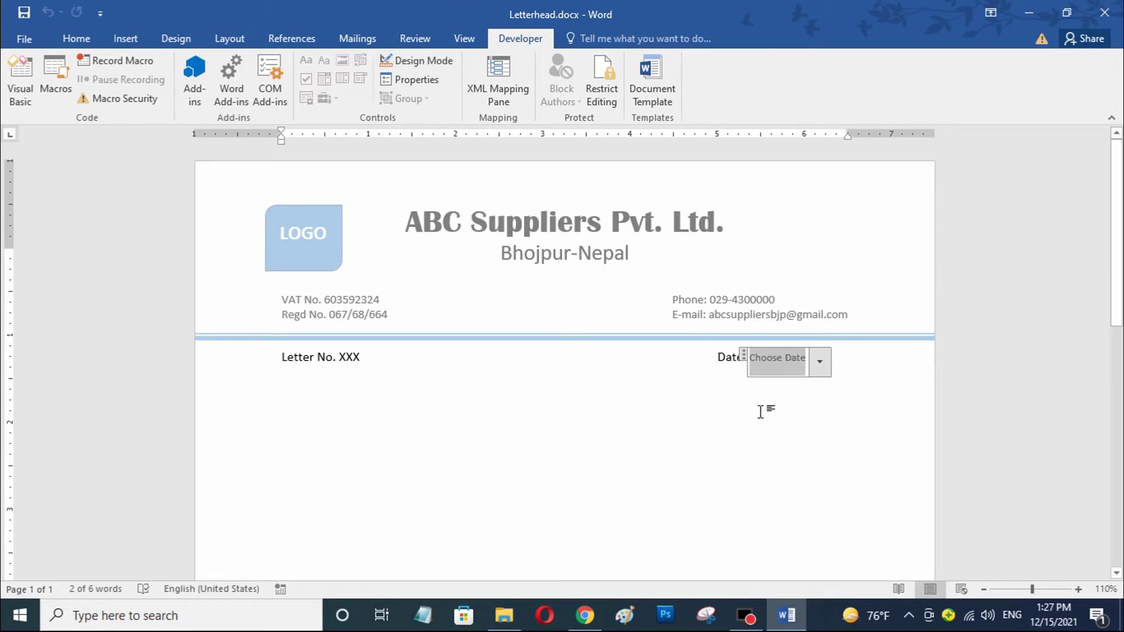
# - Type the sample line 'test test .....' on the page below the Letter No. and Date line
pyautogui.click(734, 438)
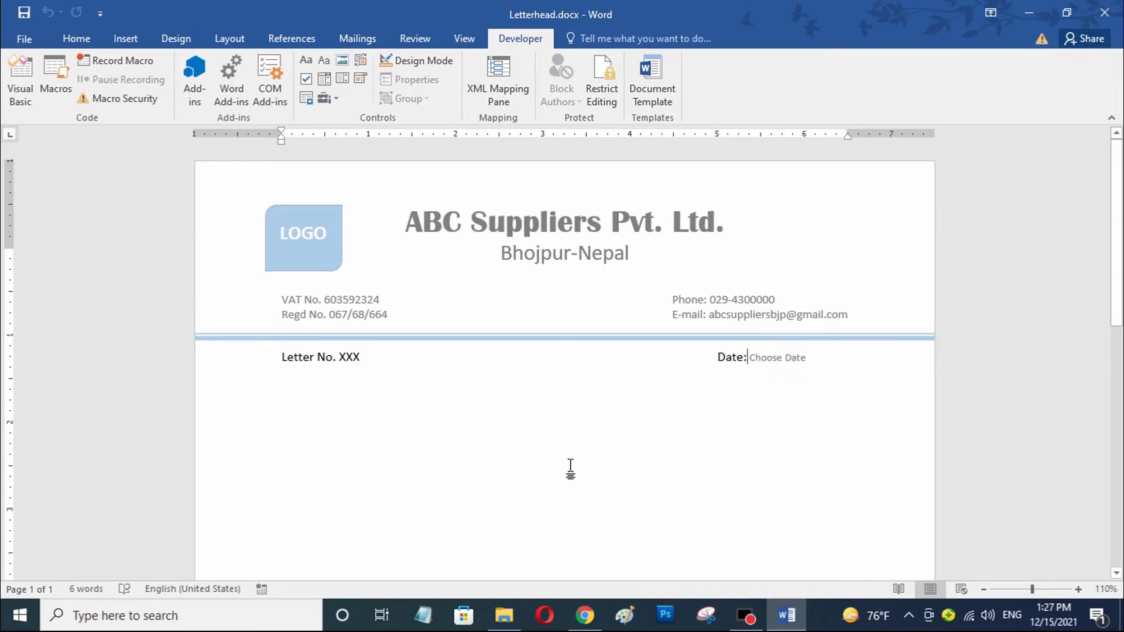
pyautogui.click(583, 432)
pyautogui.click(439, 375)
pyautogui.click(396, 410)
pyautogui.click(660, 450)
pyautogui.click(732, 436)
pyautogui.doubleClick(757, 431)
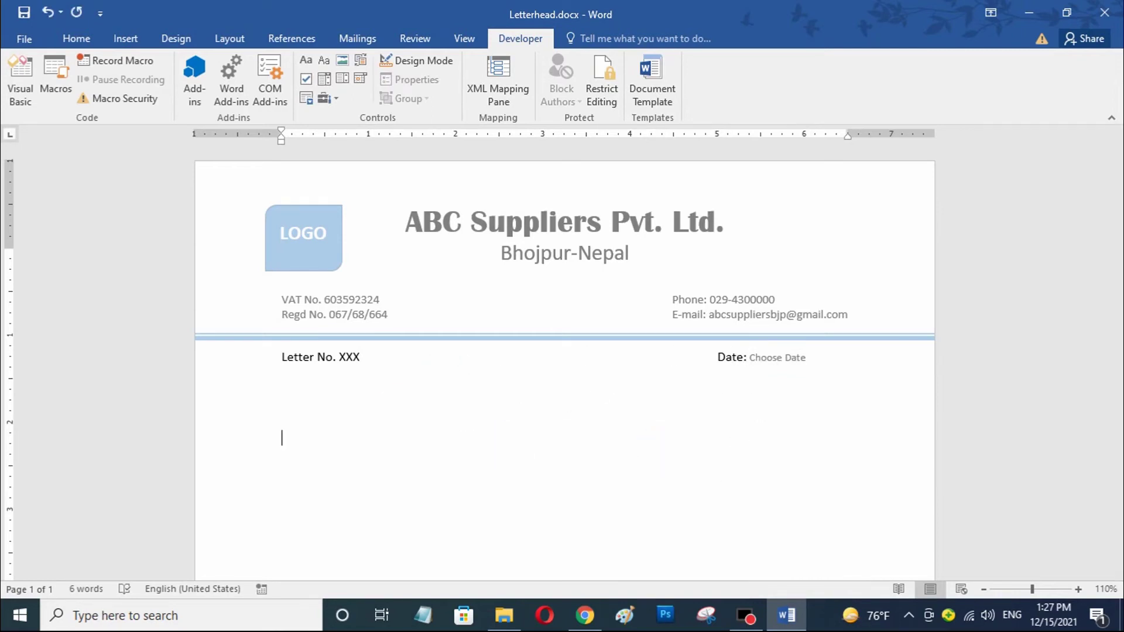
pyautogui.write('test test .....')
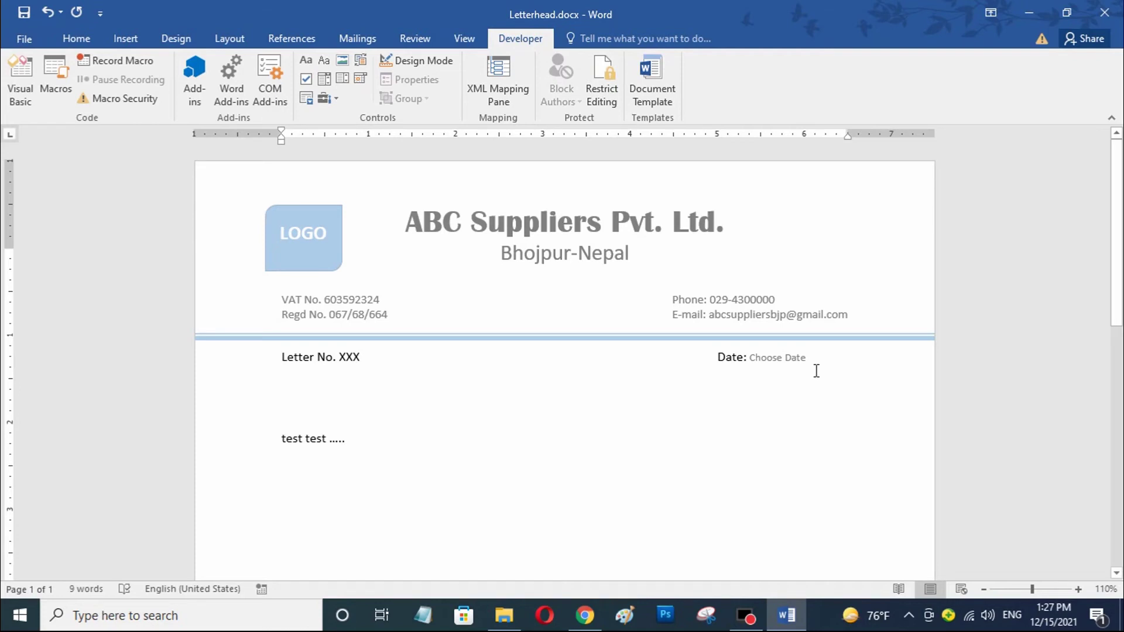
pyautogui.click(785, 359)
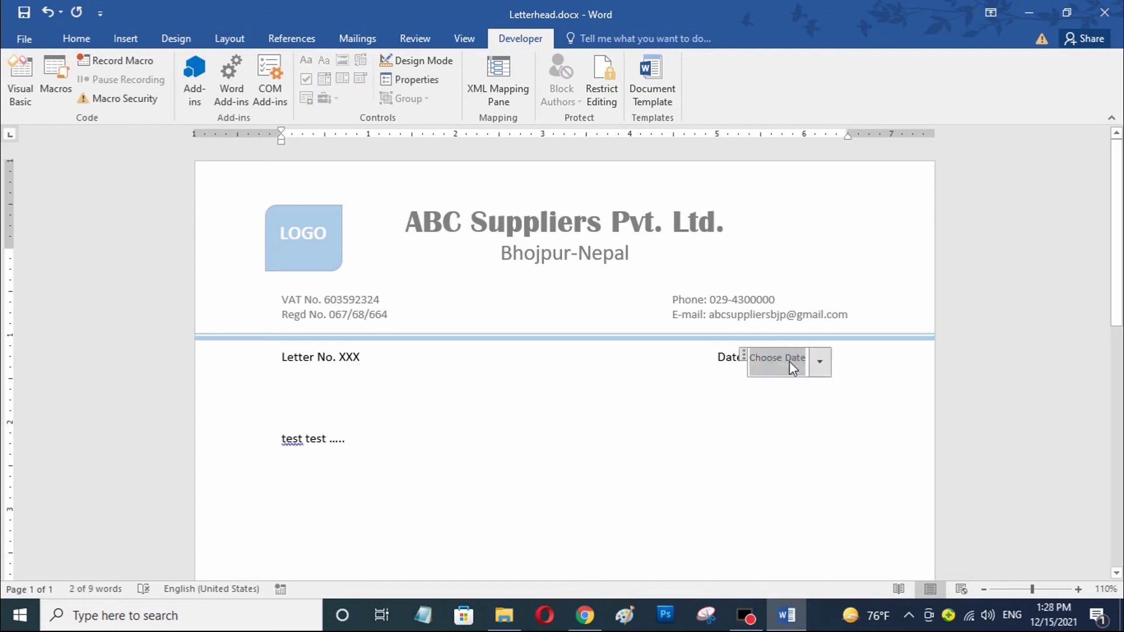
# - Fill the date control with today's date, 15 December 2021, removing the tab before Date so it fits
pyautogui.click(822, 372)
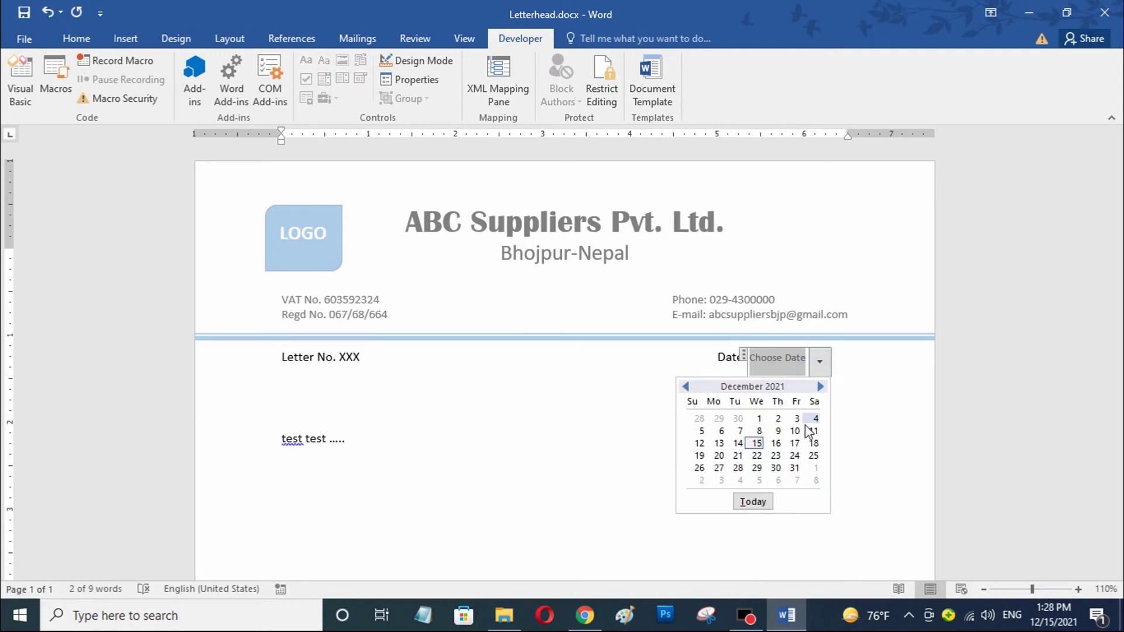
pyautogui.click(753, 502)
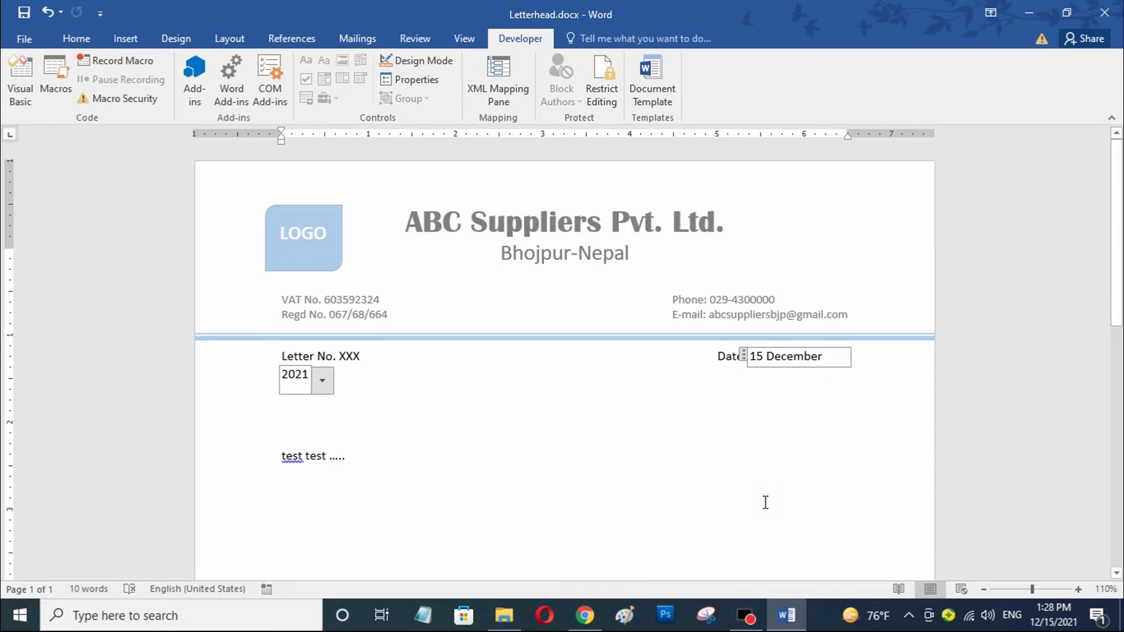
pyautogui.click(718, 359)
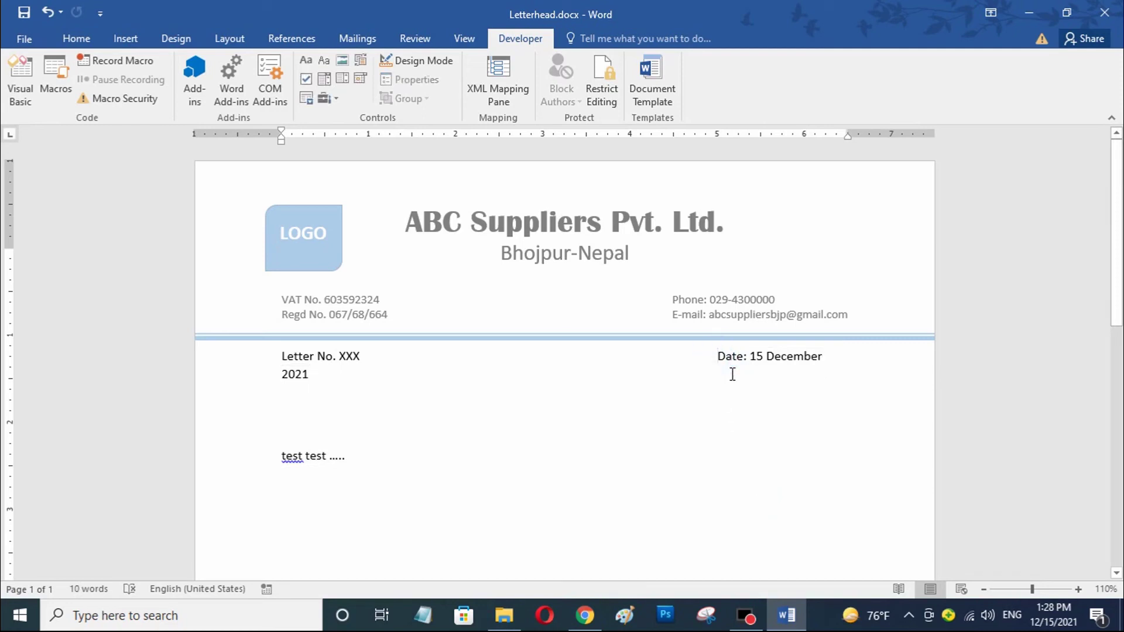
pyautogui.press('BackSpace')
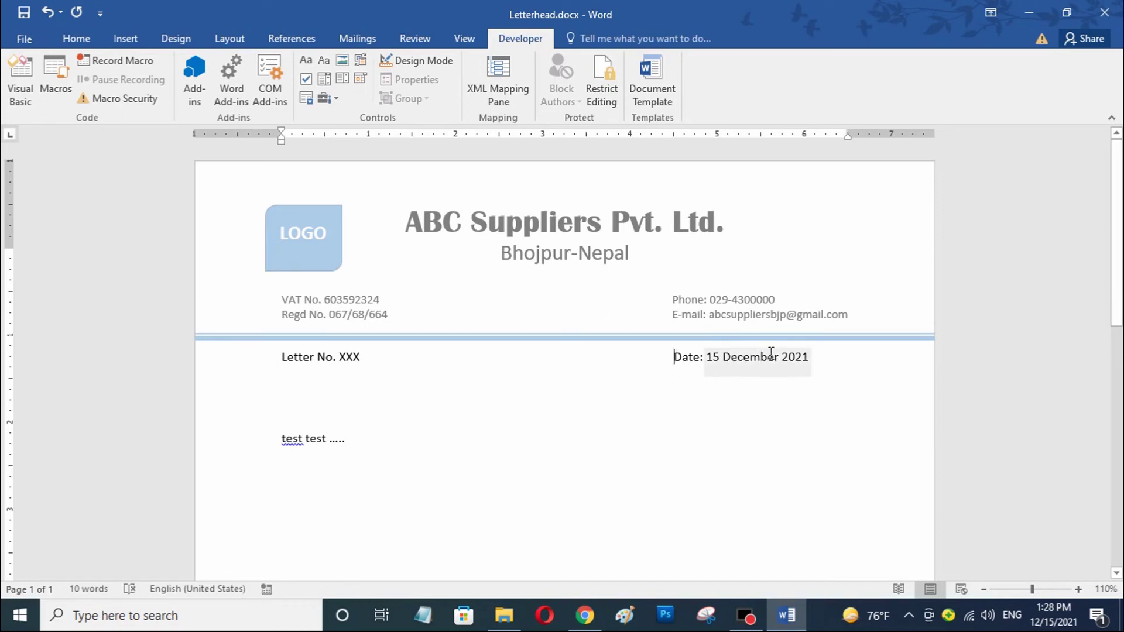
pyautogui.click(794, 357)
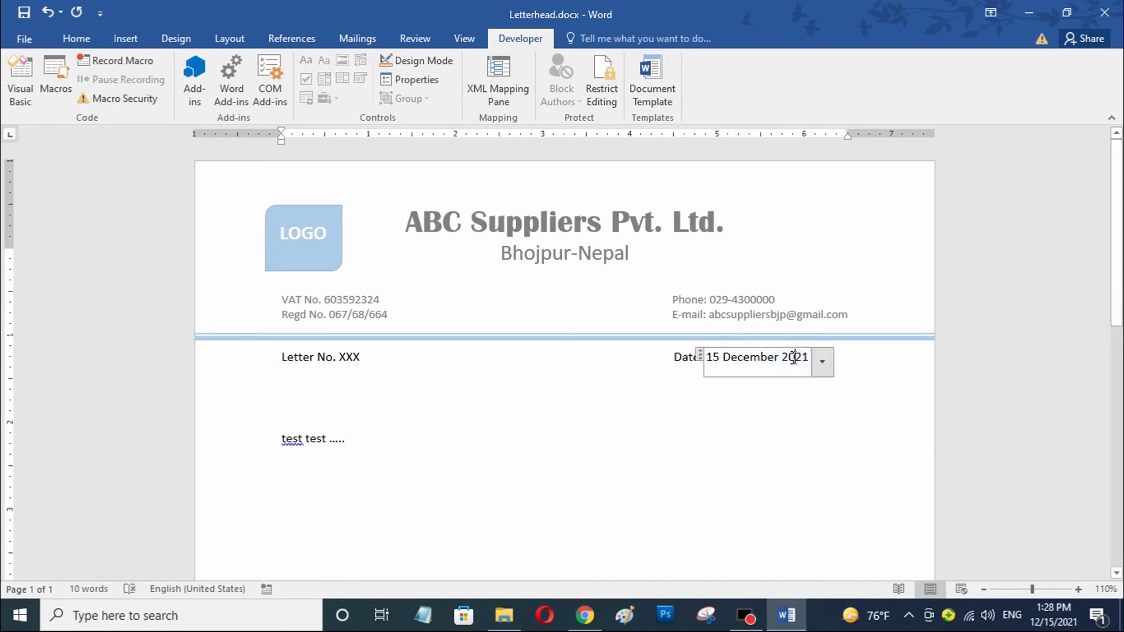
pyautogui.click(824, 363)
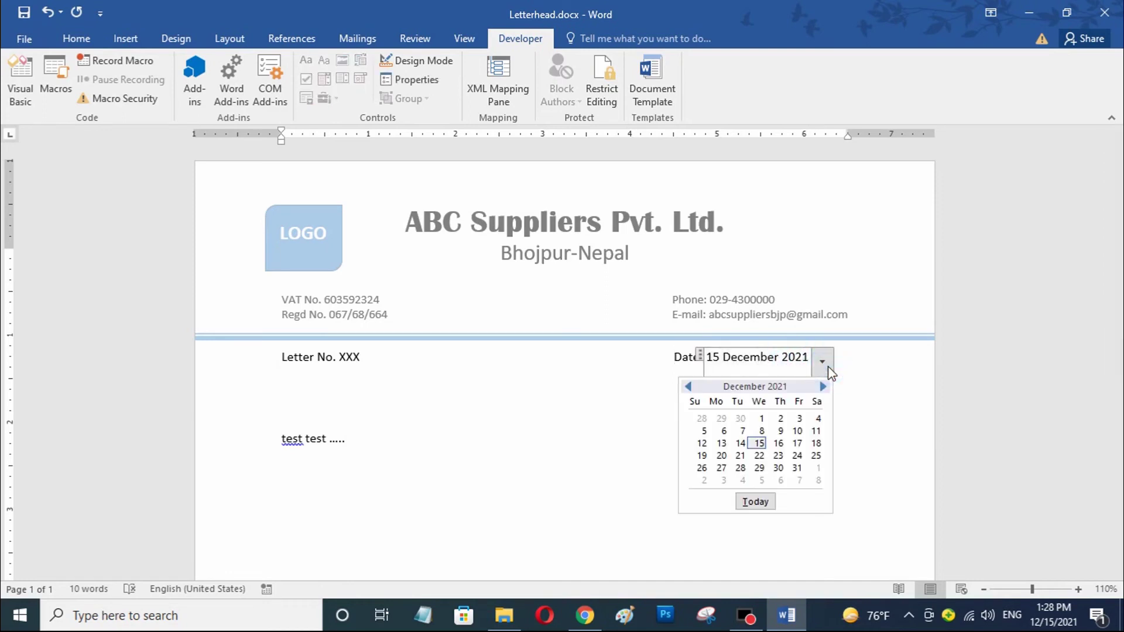